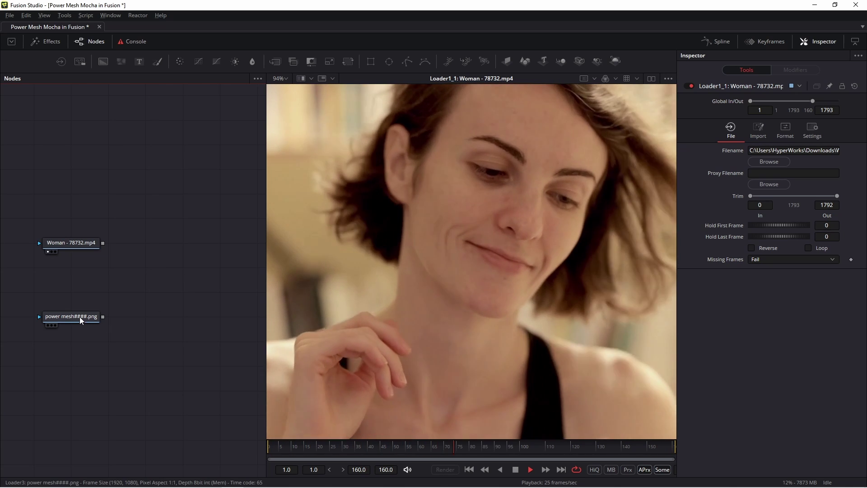
# Step: View the power mesh####.png sequence, rewind to about frame 20 and make room in the node area
pyautogui.moveTo(72, 320)
pyautogui.press('1')
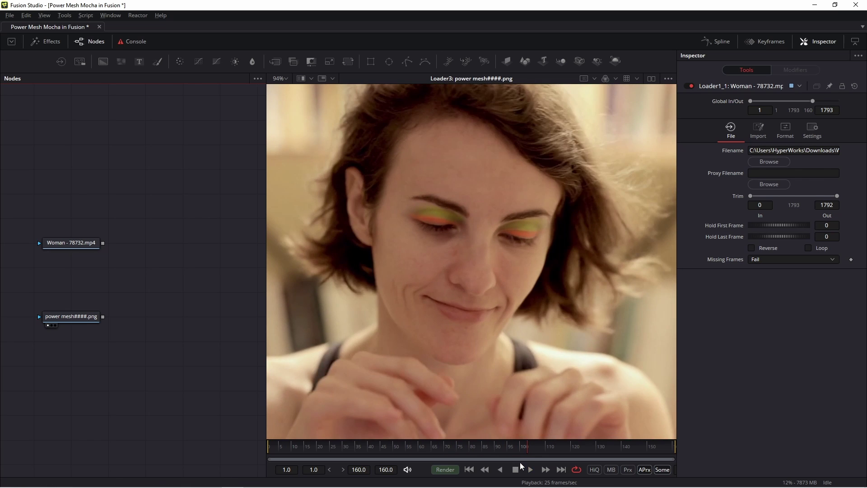
pyautogui.moveTo(517, 449); pyautogui.dragTo(319, 438)
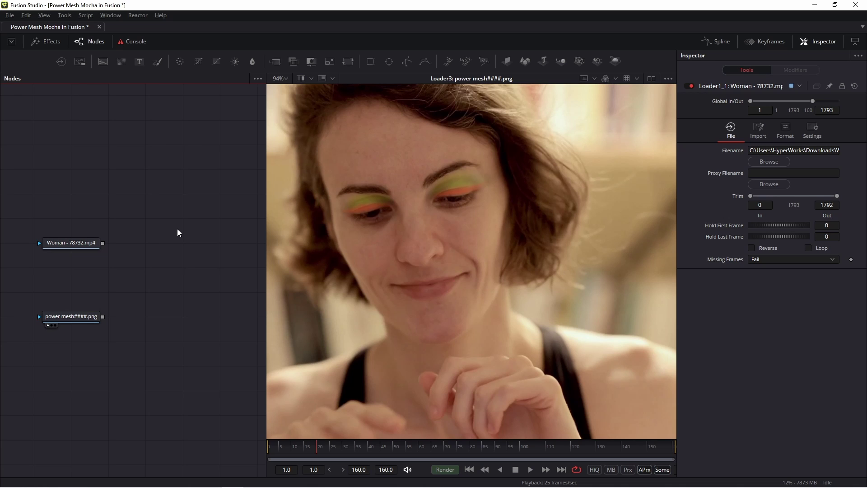
pyautogui.moveTo(178, 233); pyautogui.dragTo(208, 247)
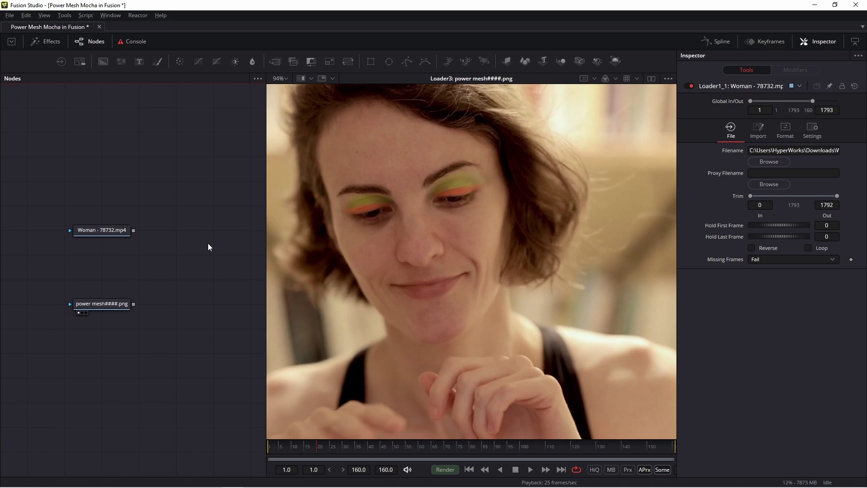
# Step: Add a MochaPro2 node from Tools > Boris FX Mocha, placed level with the Woman loader
pyautogui.click(64, 15)
pyautogui.moveTo(83, 52)
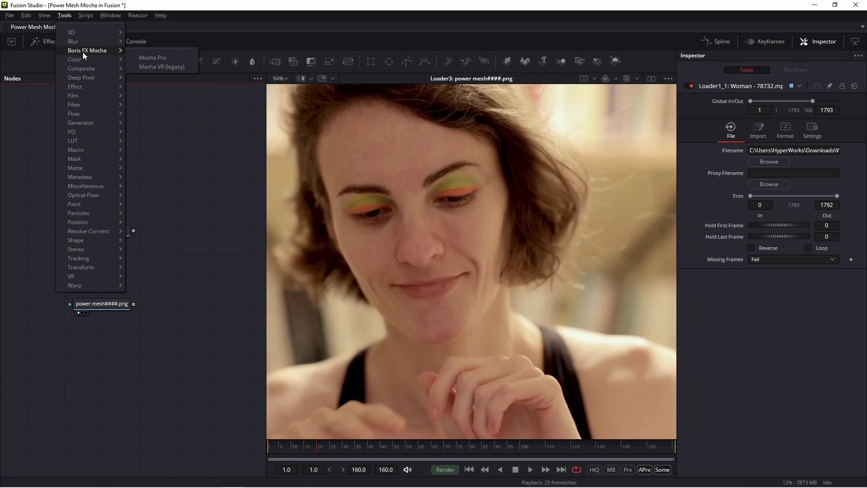
pyautogui.click(155, 58)
pyautogui.moveTo(98, 332); pyautogui.dragTo(211, 227)
pyautogui.click(110, 228)
# Step: Connect the Woman - 78732.mp4 loader output to MochaPro2's Source input
pyautogui.click(118, 231)
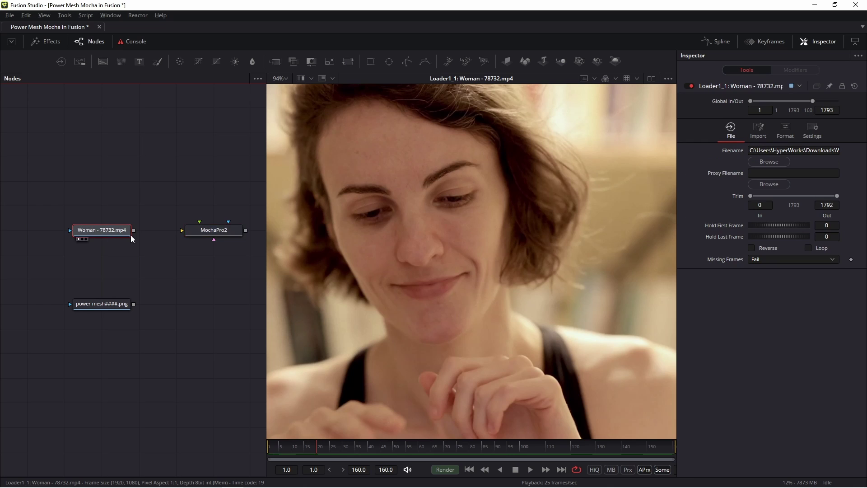
pyautogui.moveTo(133, 230); pyautogui.dragTo(209, 231)
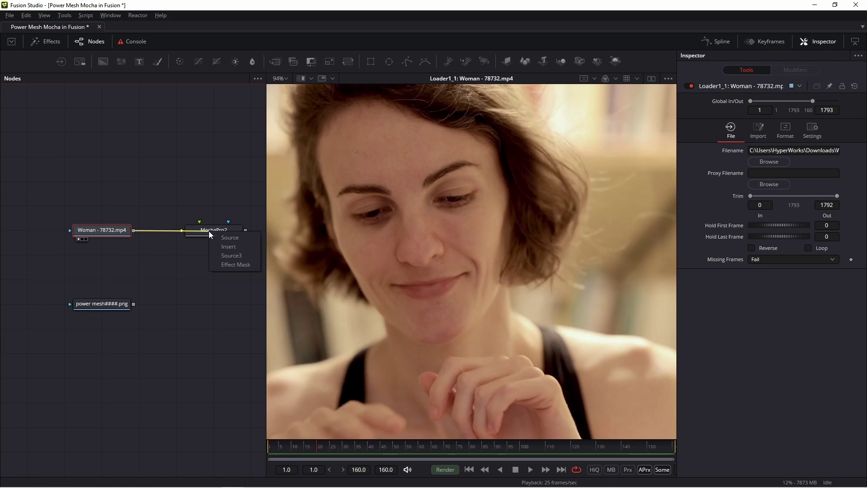
pyautogui.click(215, 232)
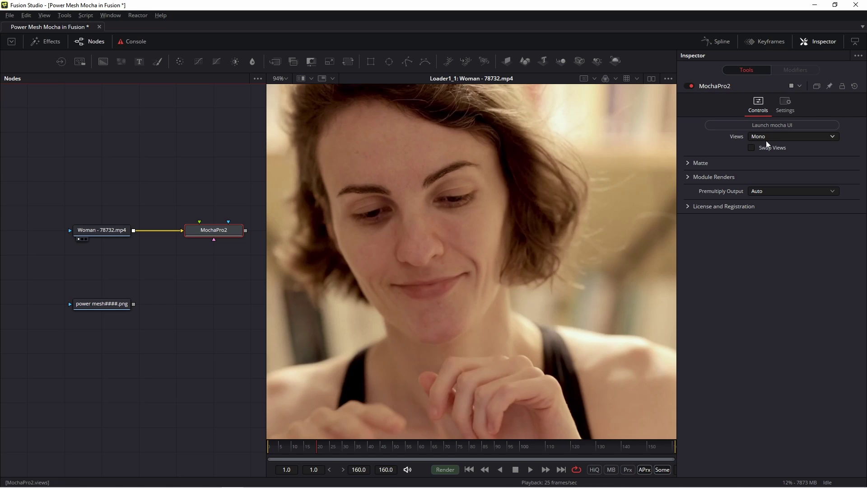
# Step: Launch the Mocha UI from the MochaPro2 Inspector and start past the Welcome screen
pyautogui.click(765, 128)
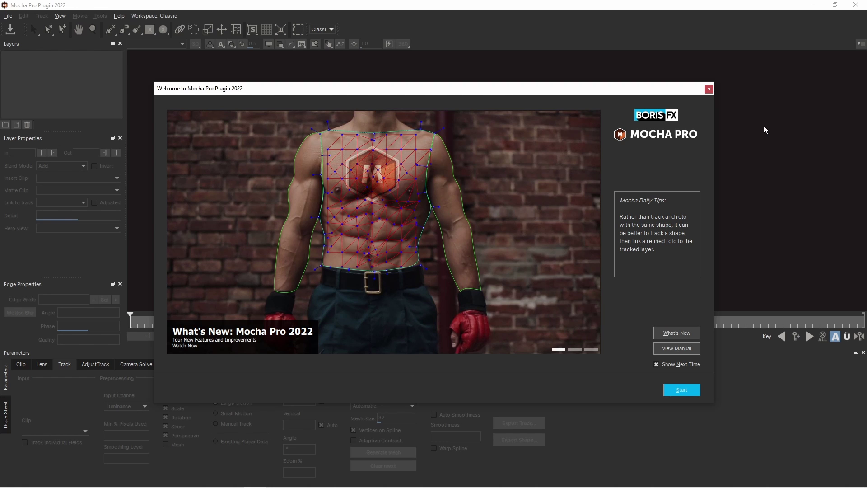
pyautogui.click(686, 393)
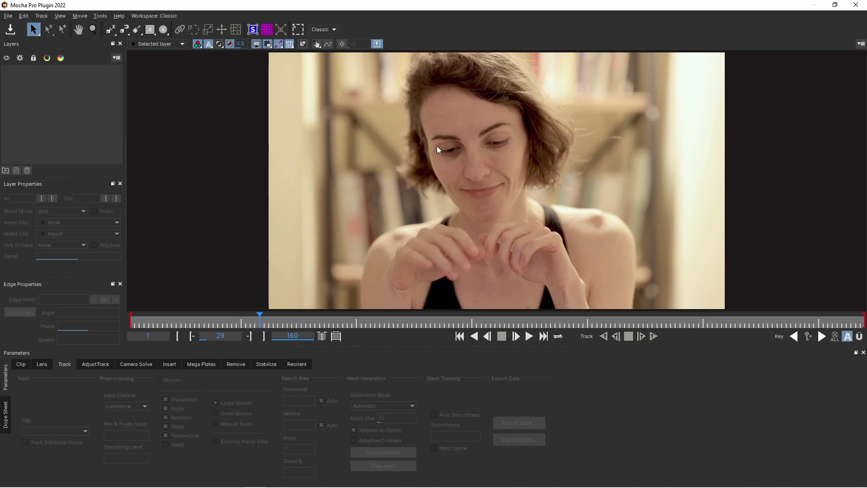
# Step: On frame 1, begin an X-Spline face outline from the forehead down the left side and chin
pyautogui.moveTo(261, 321); pyautogui.dragTo(115, 328)
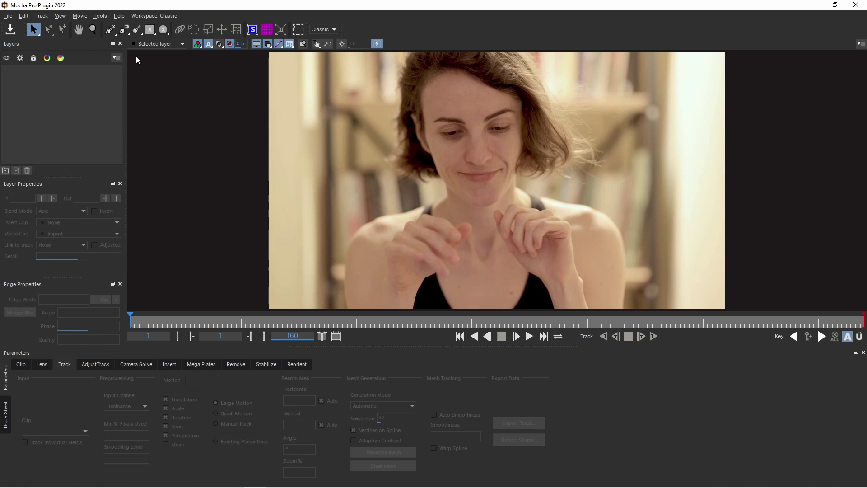
pyautogui.click(111, 30)
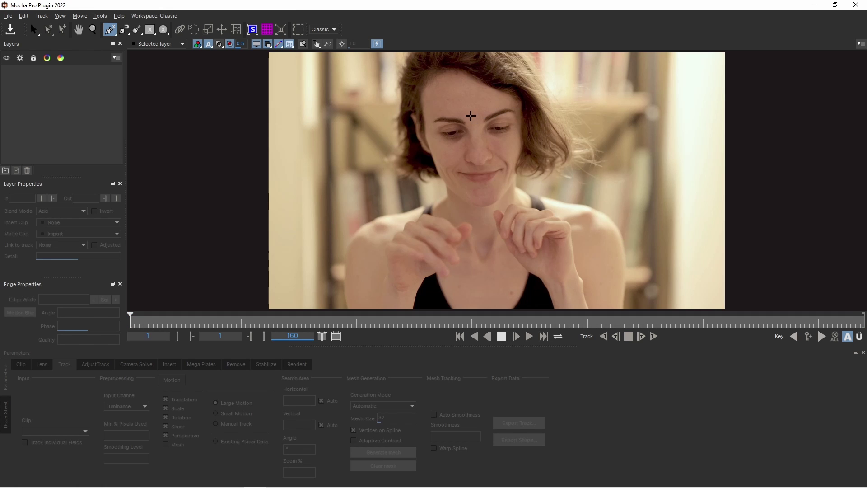
pyautogui.click(473, 115)
pyautogui.click(459, 109)
pyautogui.click(441, 111)
pyautogui.click(429, 123)
pyautogui.click(436, 150)
pyautogui.click(447, 171)
pyautogui.click(456, 192)
pyautogui.click(478, 203)
pyautogui.click(503, 194)
# Step: Continue the outline up the right side and across the forehead, then close the shape
pyautogui.click(512, 179)
pyautogui.click(515, 155)
pyautogui.click(518, 136)
pyautogui.click(518, 121)
pyautogui.click(519, 105)
pyautogui.click(508, 102)
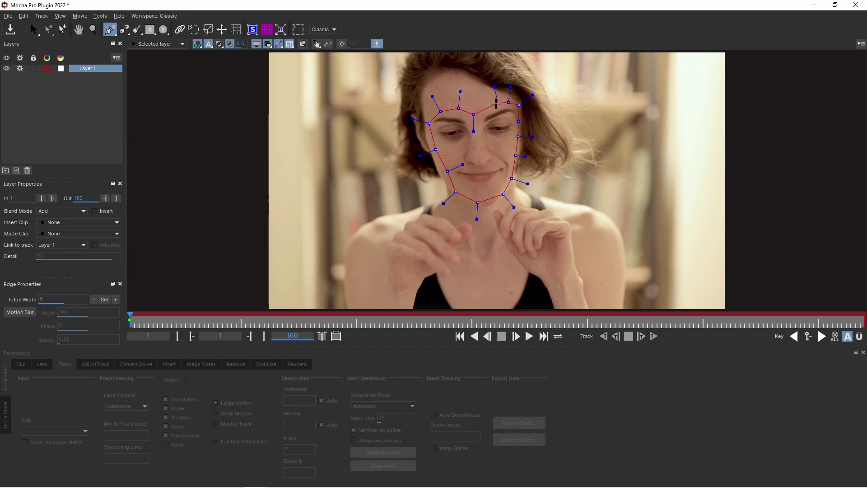
pyautogui.click(489, 106)
pyautogui.rightClick(484, 104)
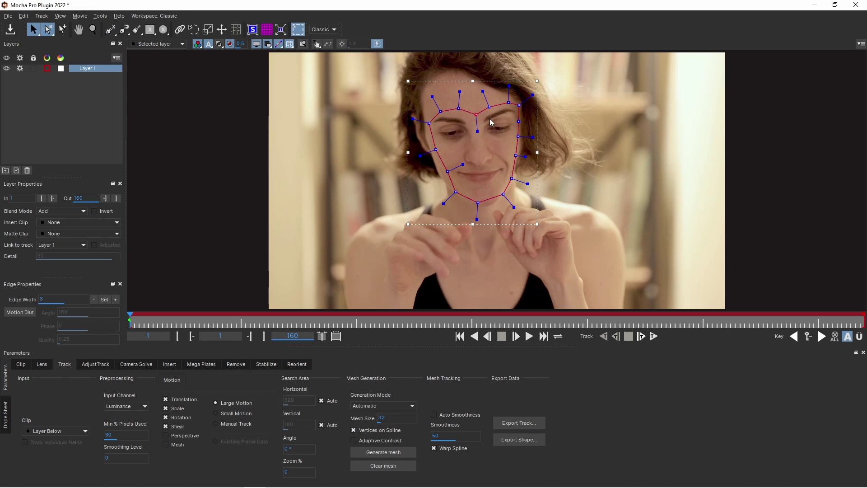
# Step: Preview the clip, return to frame 1, and enable Perspective and Mesh tracking for Layer 1
pyautogui.press('space')
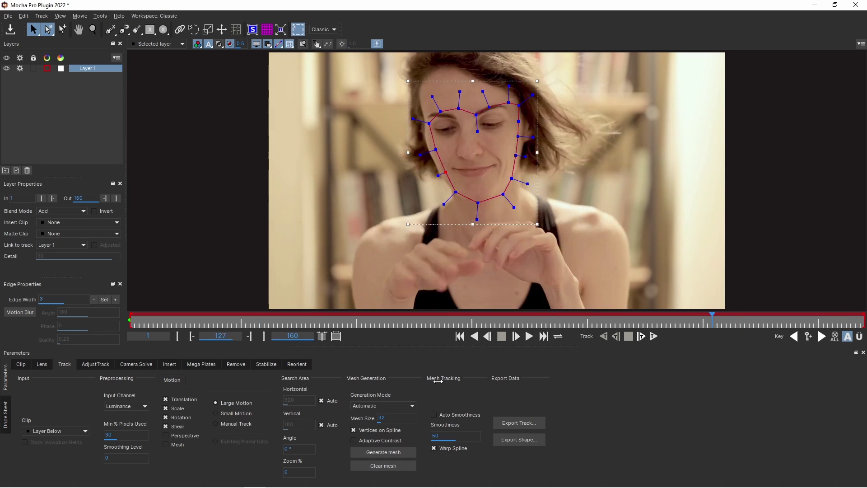
pyautogui.press('Home')
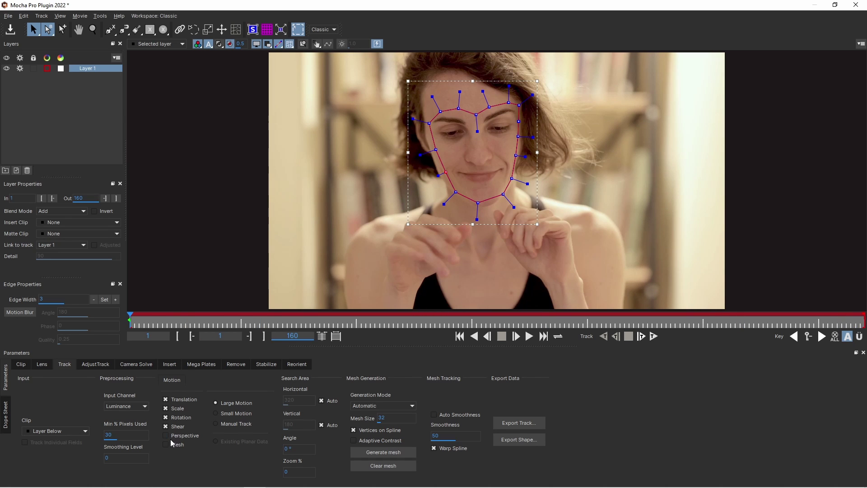
pyautogui.click(169, 438)
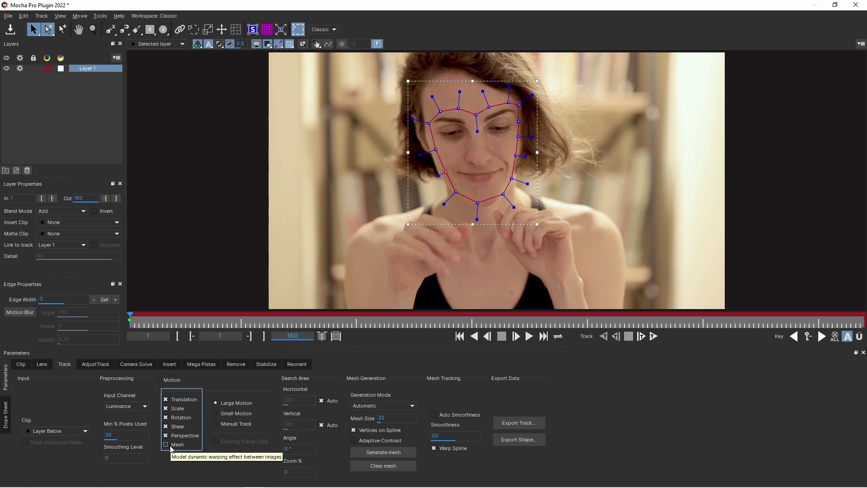
pyautogui.click(171, 449)
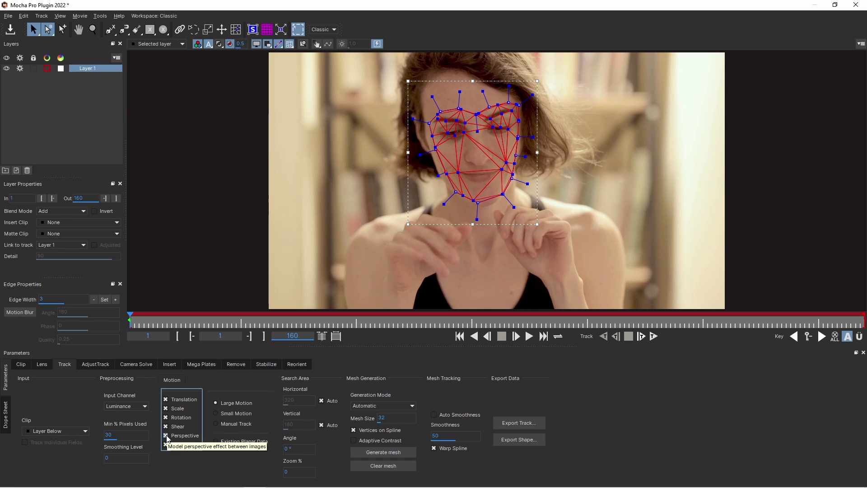
# Step: Switch mesh generation to Uniform and regenerate the face mesh at Mesh Size 20
pyautogui.click(380, 406)
pyautogui.click(372, 423)
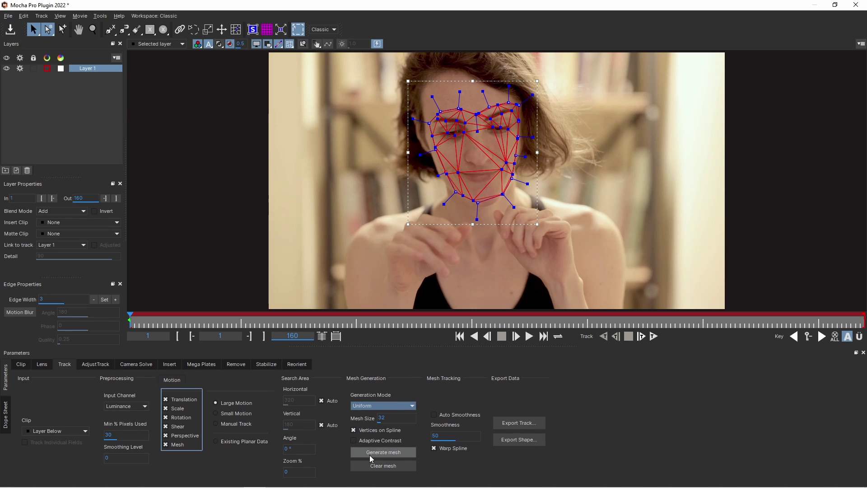
pyautogui.click(387, 456)
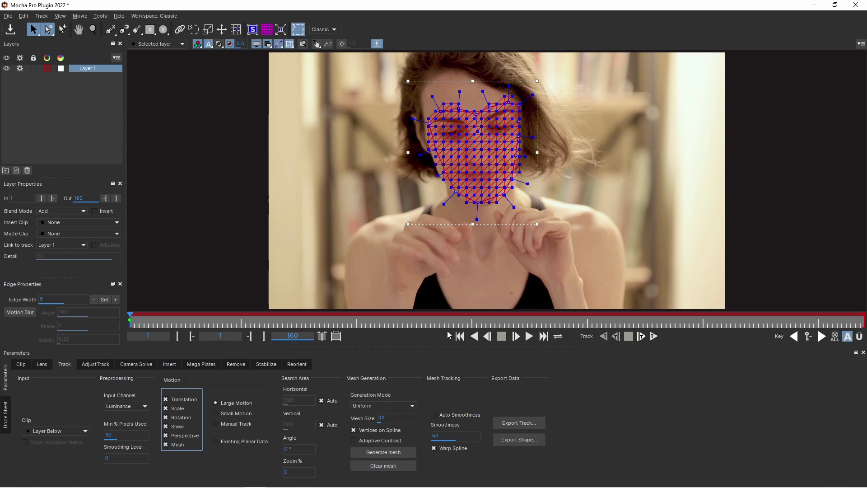
pyautogui.doubleClick(389, 418)
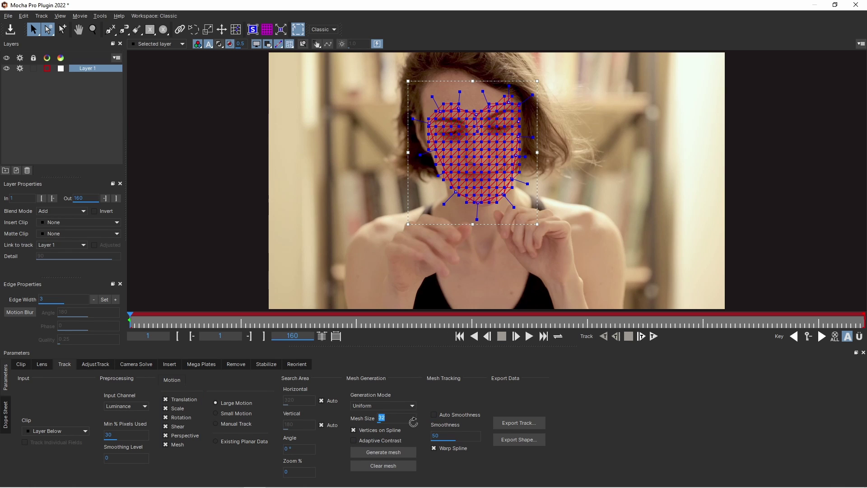
pyautogui.write('20')
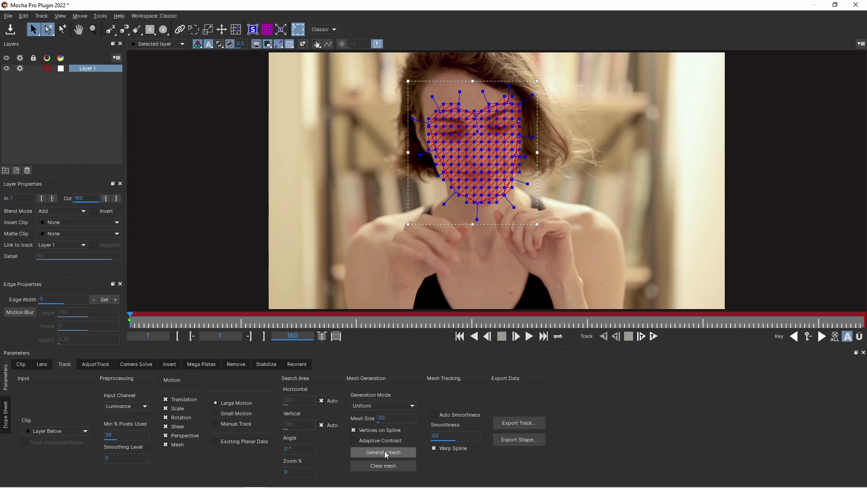
pyautogui.click(384, 451)
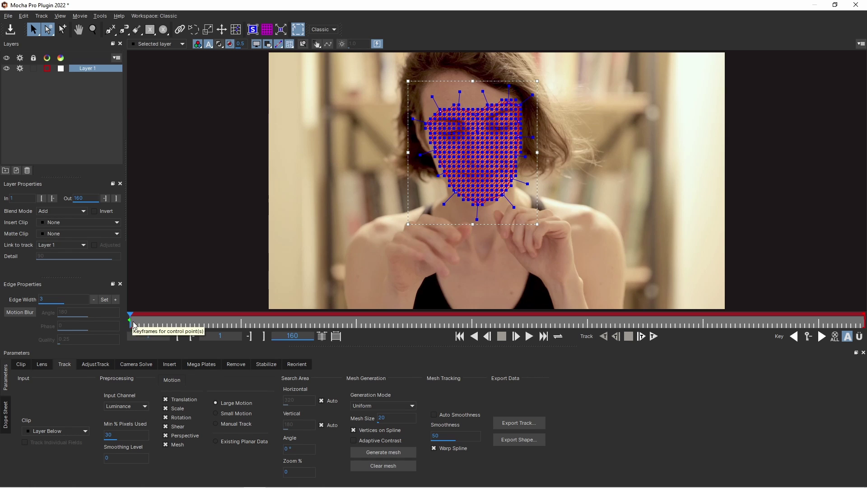
pyautogui.click(654, 336)
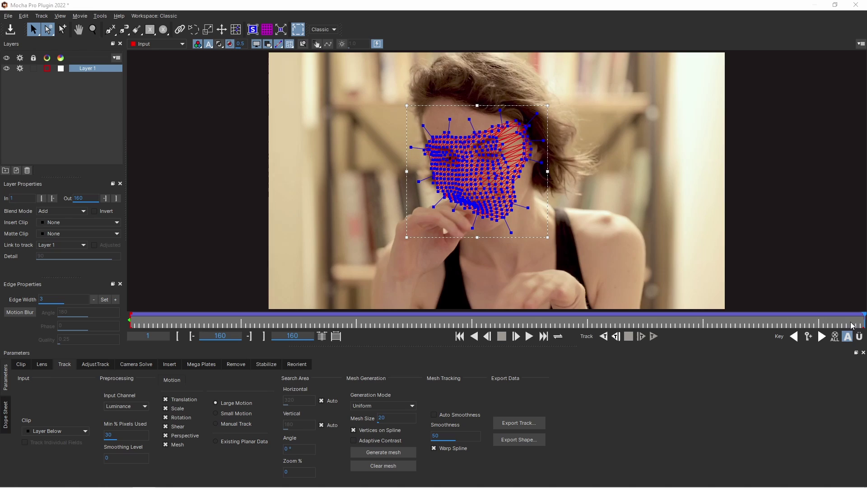
pyautogui.moveTo(853, 325); pyautogui.dragTo(260, 326)
pyautogui.moveTo(204, 352); pyautogui.dragTo(498, 332)
pyautogui.click(529, 336)
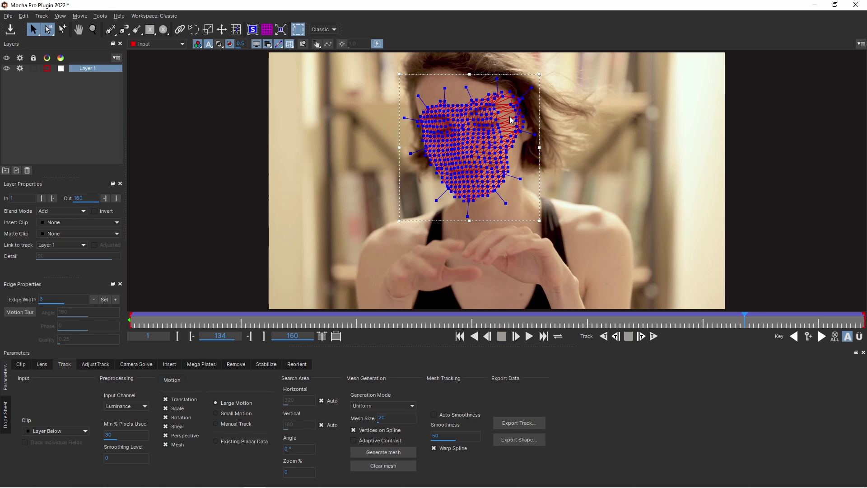
pyautogui.click(474, 336)
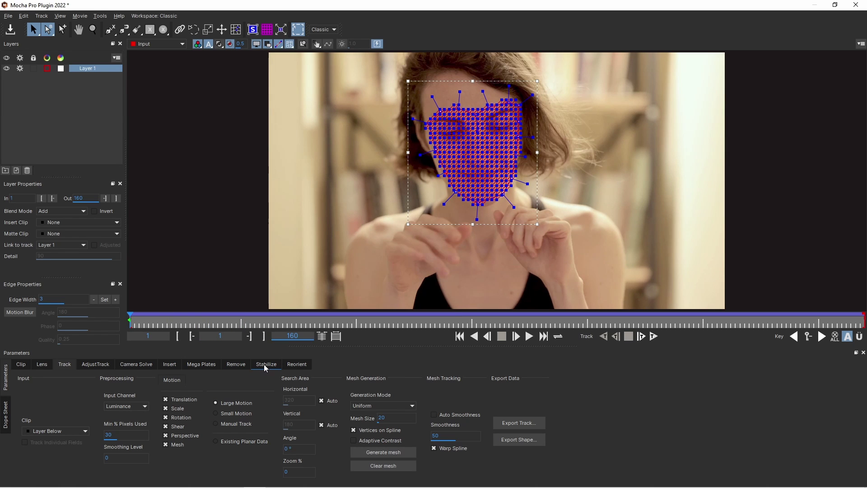
# Step: Enable Mesh Warp stabilization in the Stabilize tab, previewing frame 20, and save the project
pyautogui.click(265, 365)
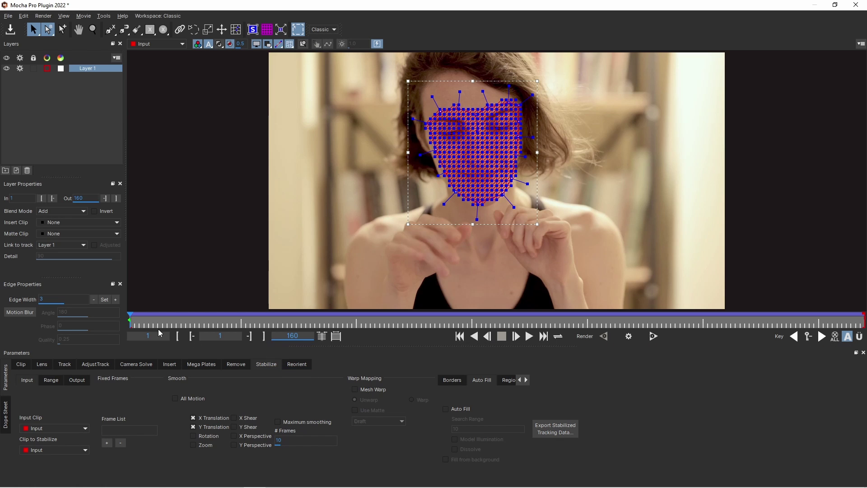
pyautogui.moveTo(137, 321); pyautogui.dragTo(208, 327)
pyautogui.click(356, 390)
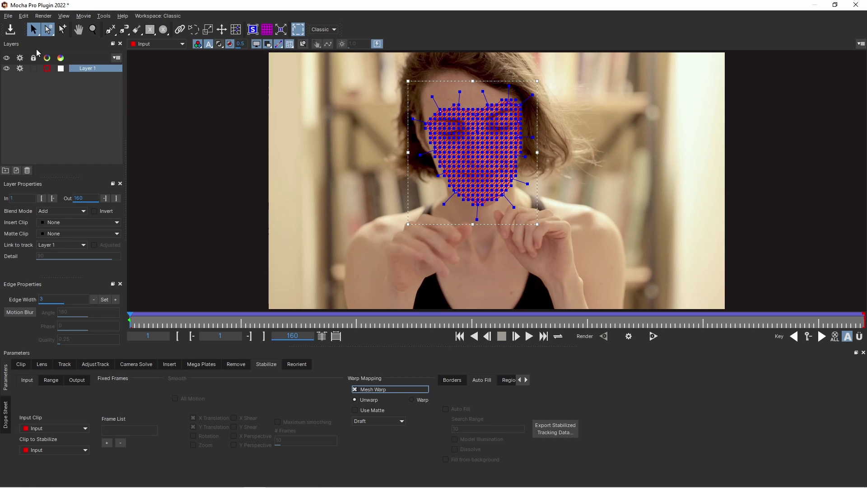
pyautogui.click(9, 16)
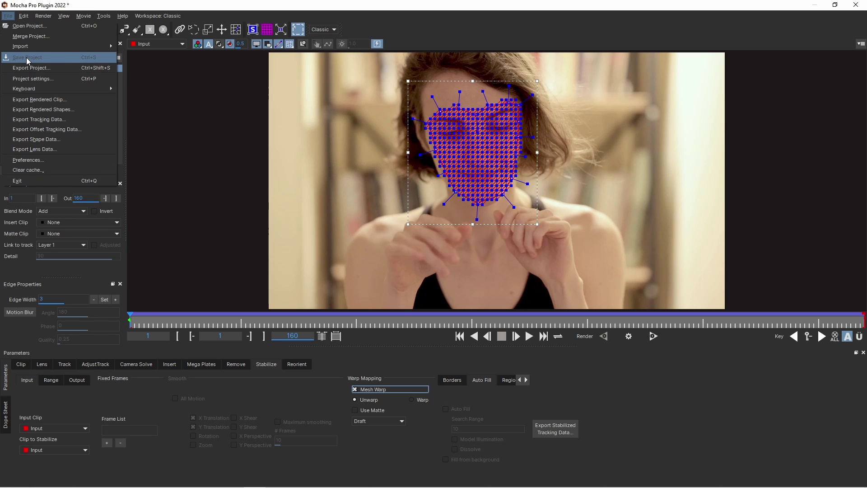
pyautogui.click(28, 58)
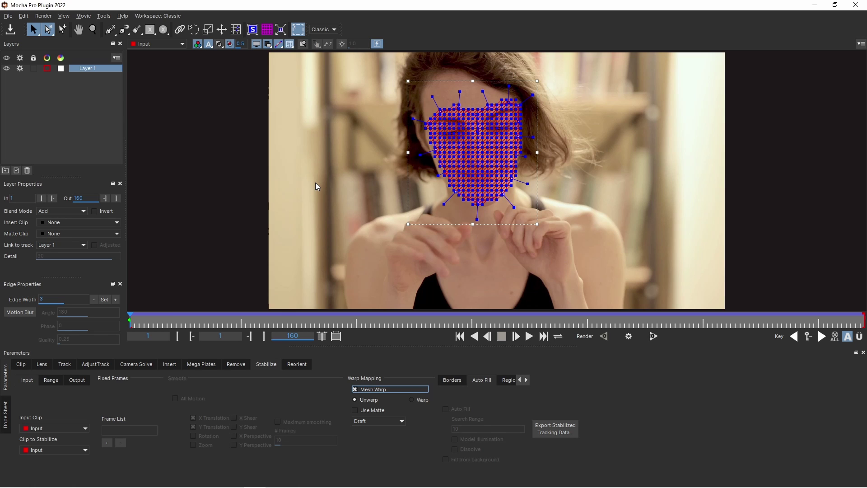
# Step: Set the warp quality to High and save the project again
pyautogui.click(361, 421)
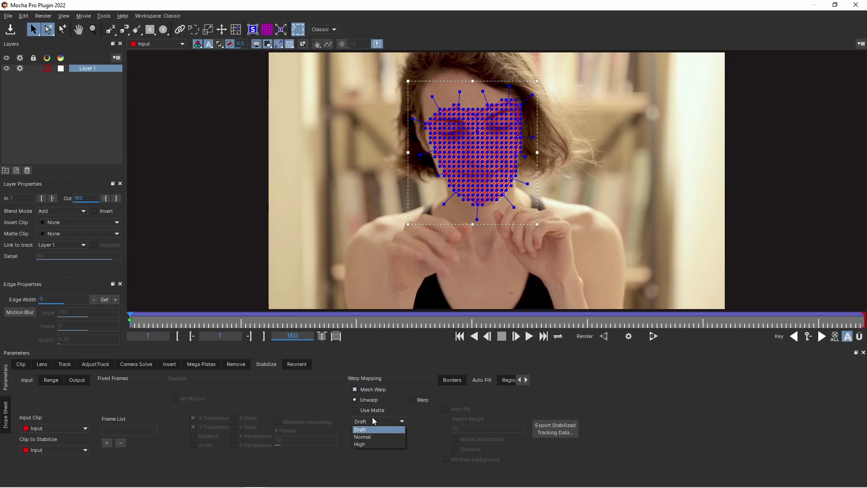
pyautogui.click(360, 445)
pyautogui.click(11, 30)
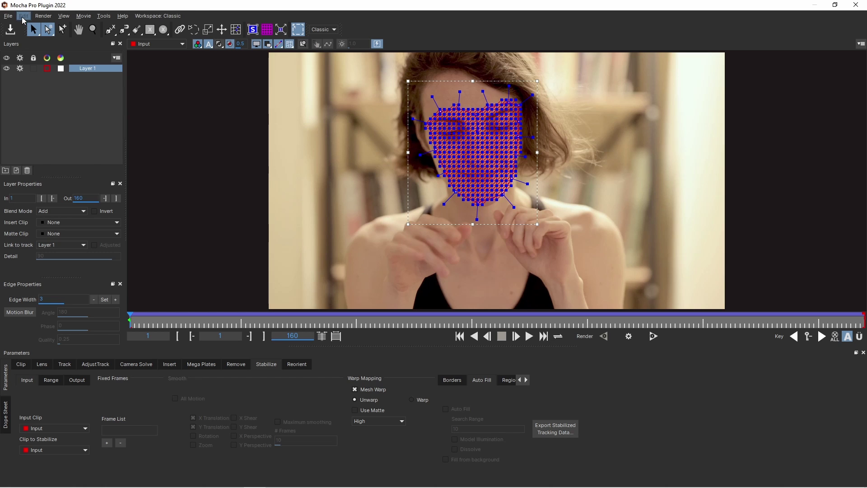
# Step: Close the Mocha interface to return to Fusion and rewind the timeline to the first frame
pyautogui.click(8, 16)
pyautogui.click(29, 178)
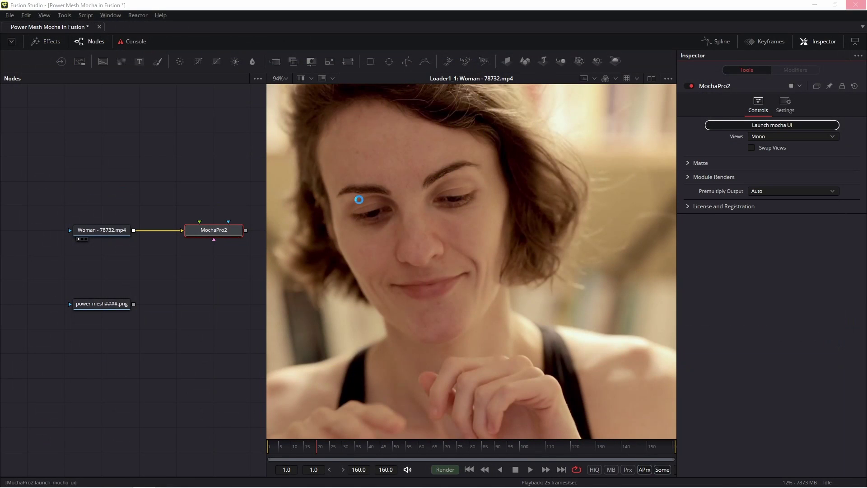
pyautogui.click(270, 445)
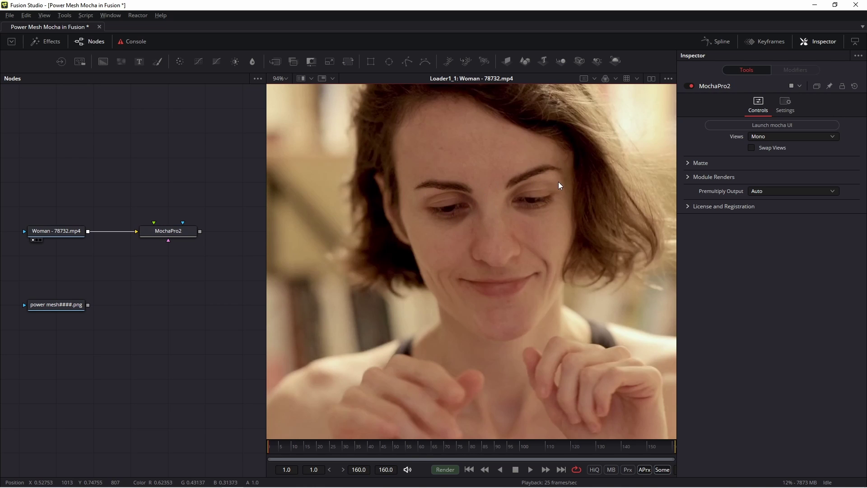
# Step: Add a Saver node through the tool search, leaving its filename empty
pyautogui.hotkey('shift', 'space')
pyautogui.write('saver')
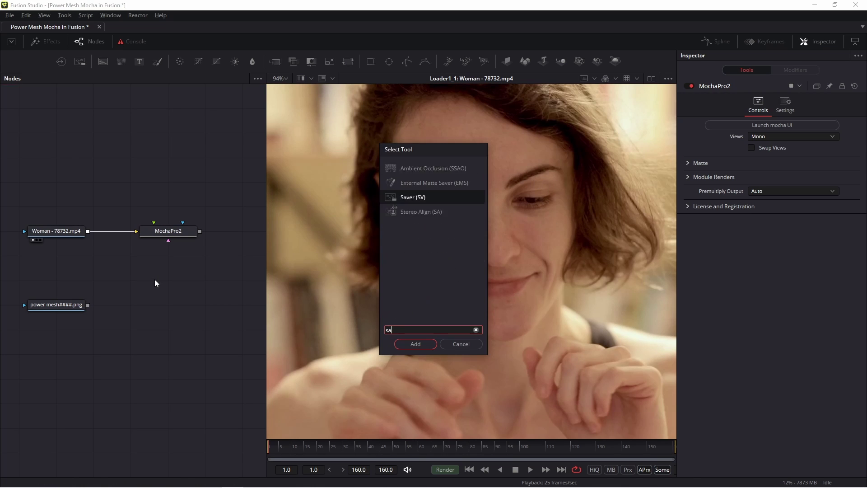
pyautogui.press('Return')
pyautogui.press('Escape')
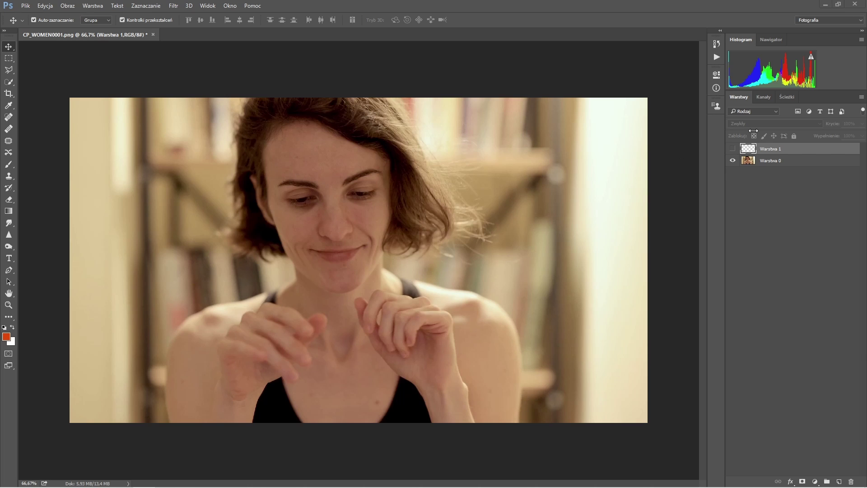
# Step: Show the eyeshadow layer Warstwa 1, then hide and delete the photo layer Warstwa 0
pyautogui.click(732, 149)
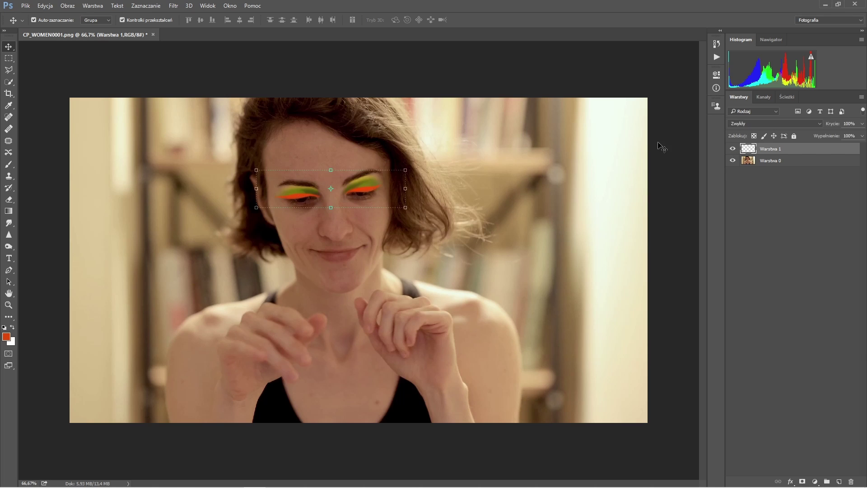
pyautogui.press('ctrl')
pyautogui.click(733, 160)
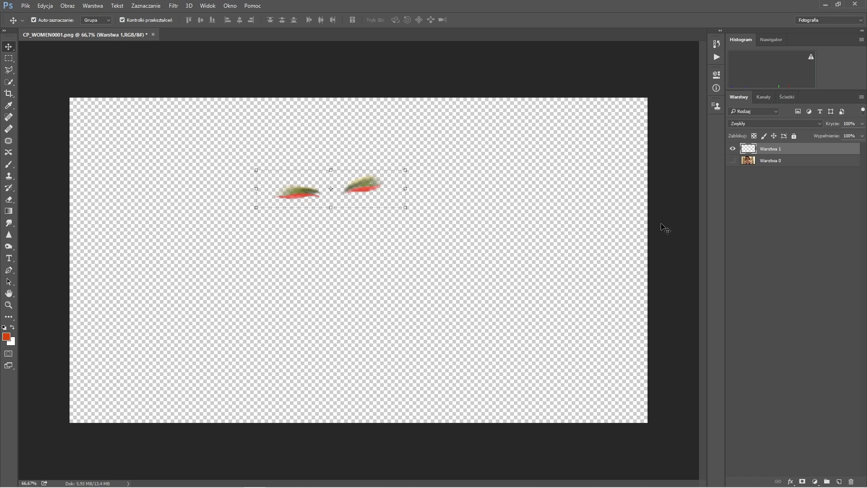
pyautogui.click(776, 160)
pyautogui.press('Delete')
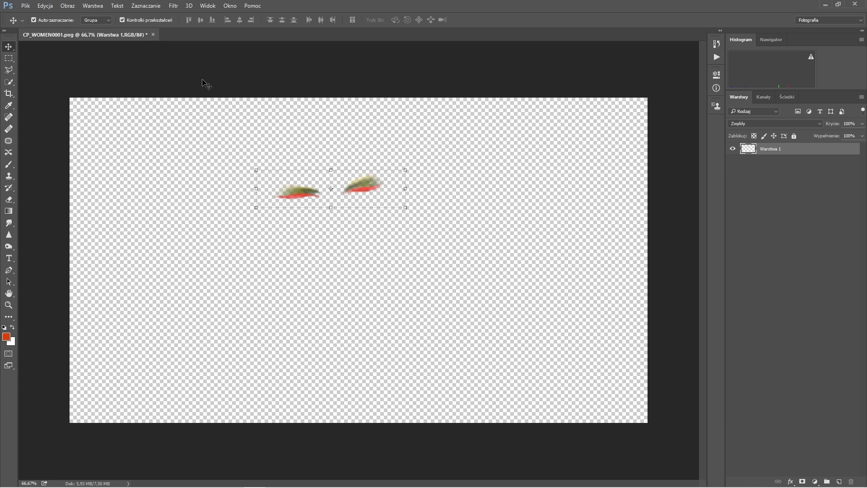
# Step: Check the PNG format in Zapisz jako, cancel, and quit Photoshop answering the save prompt
pyautogui.click(25, 5)
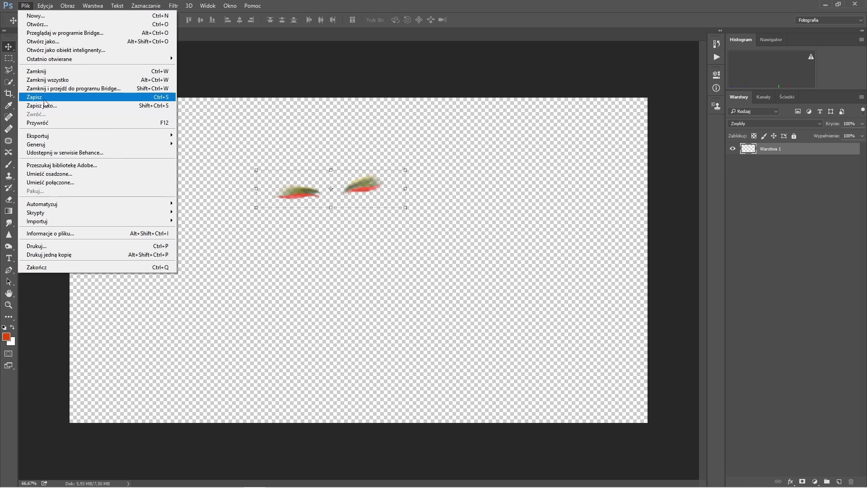
pyautogui.click(46, 106)
pyautogui.click(210, 269)
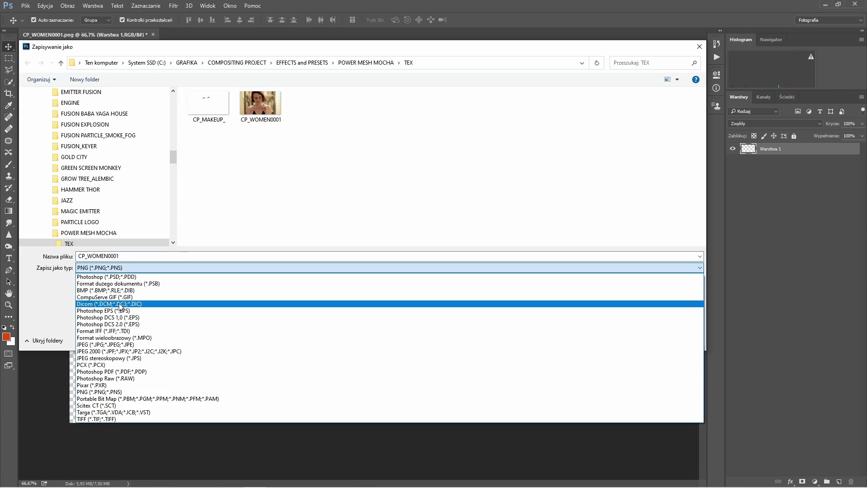
pyautogui.click(218, 229)
pyautogui.click(690, 340)
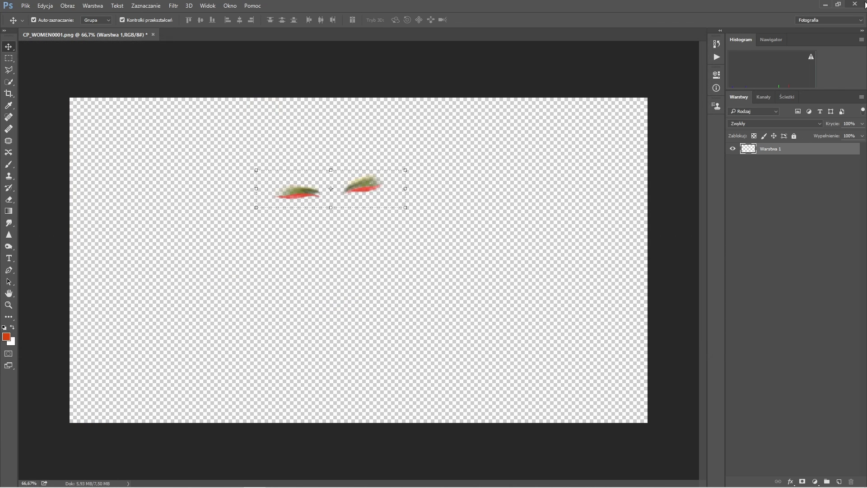
pyautogui.click(855, 4)
pyautogui.click(435, 187)
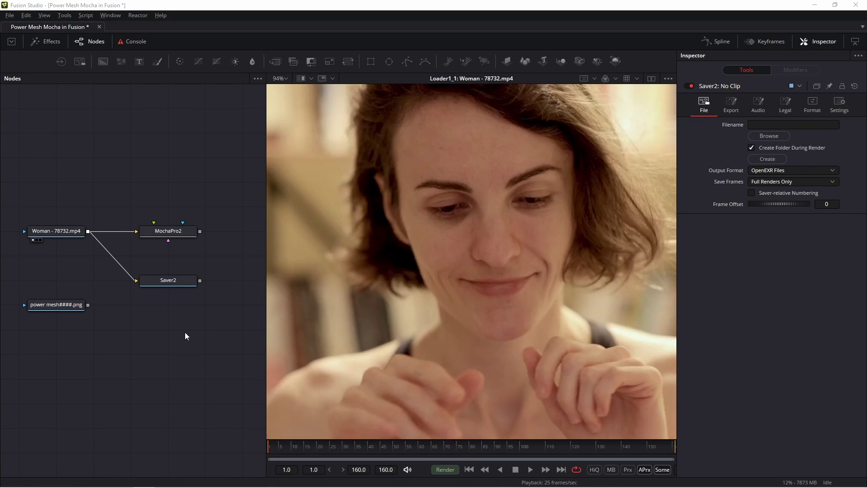
# Step: Delete Saver2 and add a Loader for CP_MAKEUP_.png from the TEX folder
pyautogui.press('Delete')
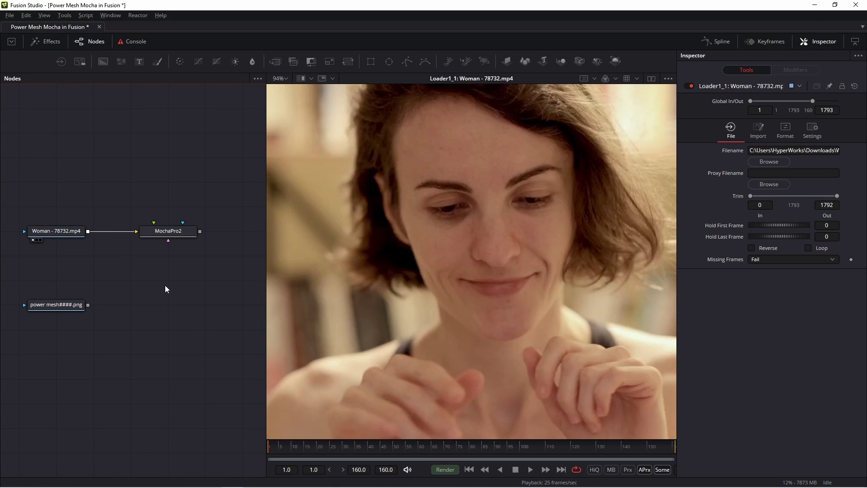
pyautogui.hotkey('shift', 'space')
pyautogui.write('loa')
pyautogui.press('Return')
pyautogui.click(213, 96)
pyautogui.click(185, 124)
pyautogui.press('Return')
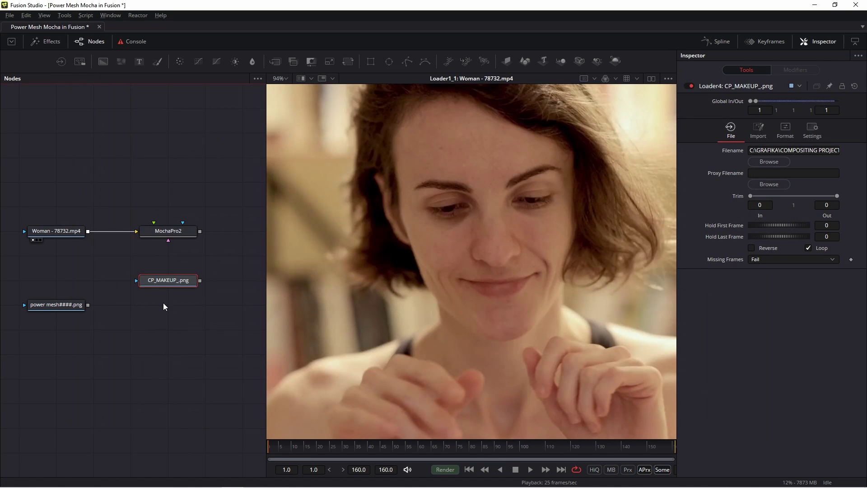
pyautogui.press('1')
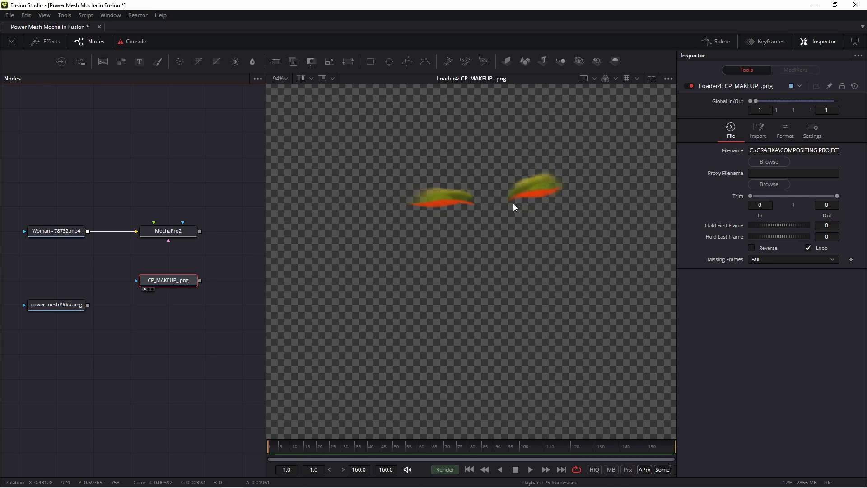
# Step: Play and preview MochaPro2, CP_MAKEUP_.png and the Woman video in the viewer
pyautogui.moveTo(168, 231); pyautogui.dragTo(426, 214)
pyautogui.press('space')
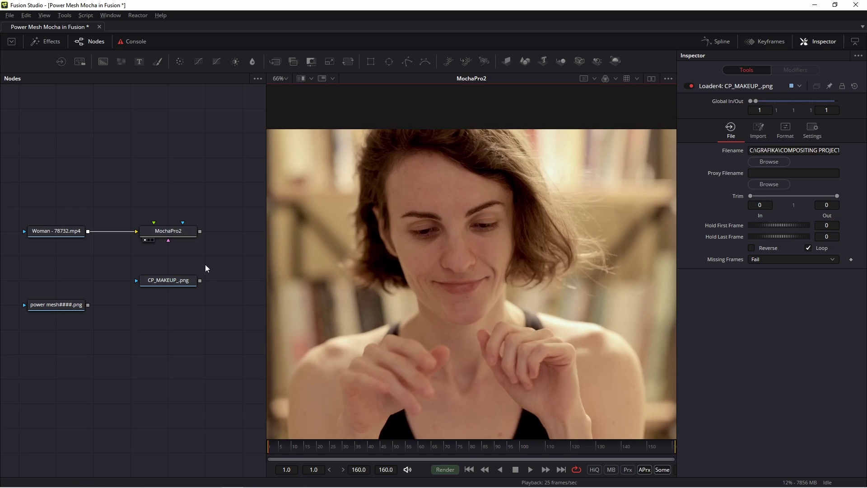
pyautogui.moveTo(180, 279); pyautogui.dragTo(471, 259)
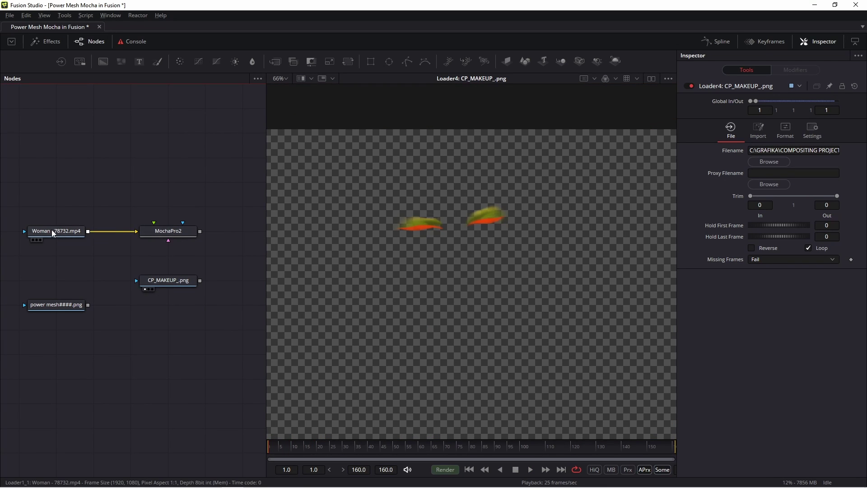
pyautogui.moveTo(54, 230); pyautogui.dragTo(343, 213)
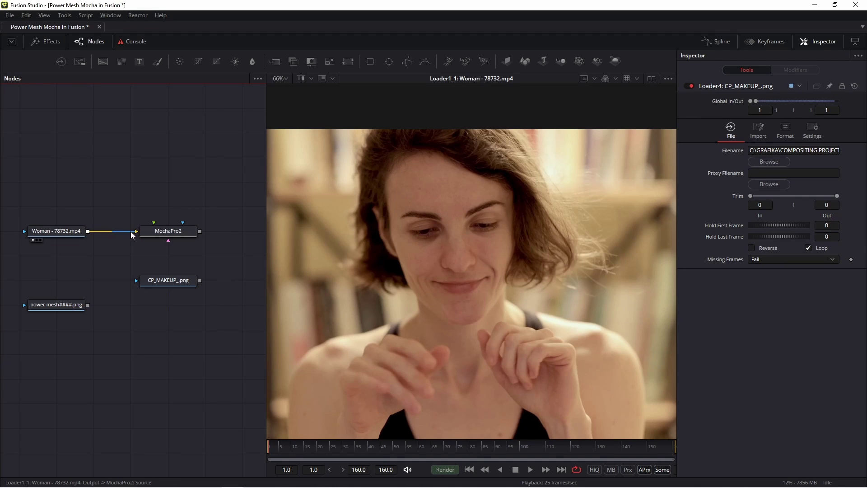
# Step: Disconnect the Woman video and connect CP_MAKEUP_.png into MochaPro2's input instead
pyautogui.hotkey('ctrl', 'z')
pyautogui.hotkey('ctrl', 'z')
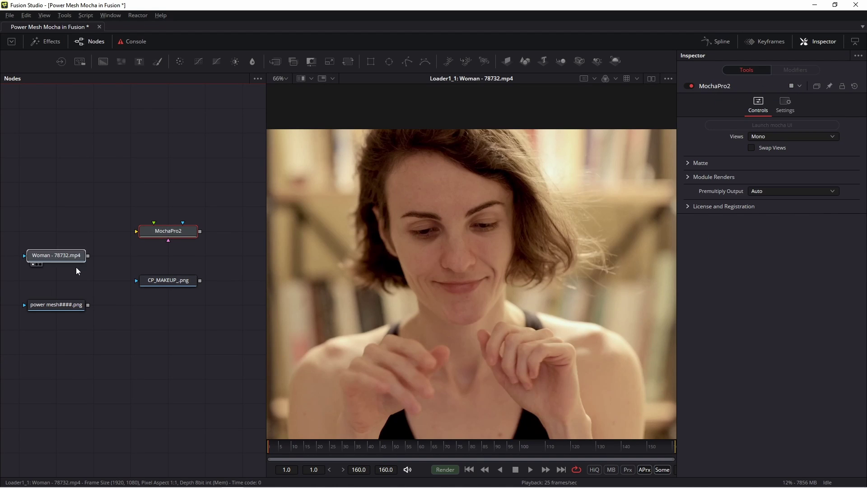
pyautogui.hotkey('ctrl', 'z')
pyautogui.hotkey('ctrl', 'z')
pyautogui.hotkey('ctrl', 'z')
pyautogui.hotkey('ctrl', 'z')
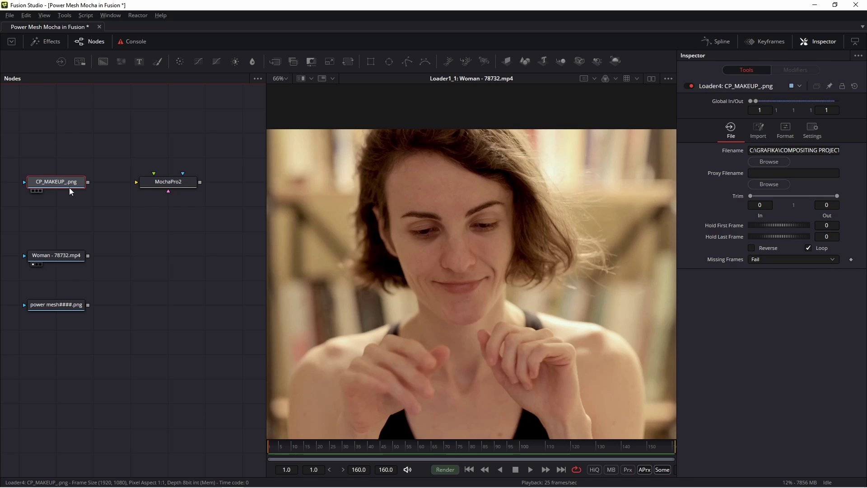
pyautogui.moveTo(67, 183); pyautogui.dragTo(509, 217)
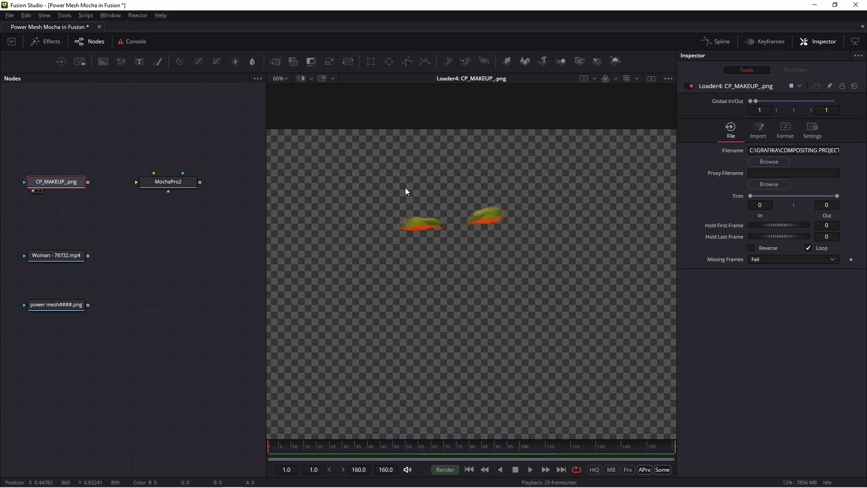
pyautogui.moveTo(88, 183); pyautogui.dragTo(167, 190)
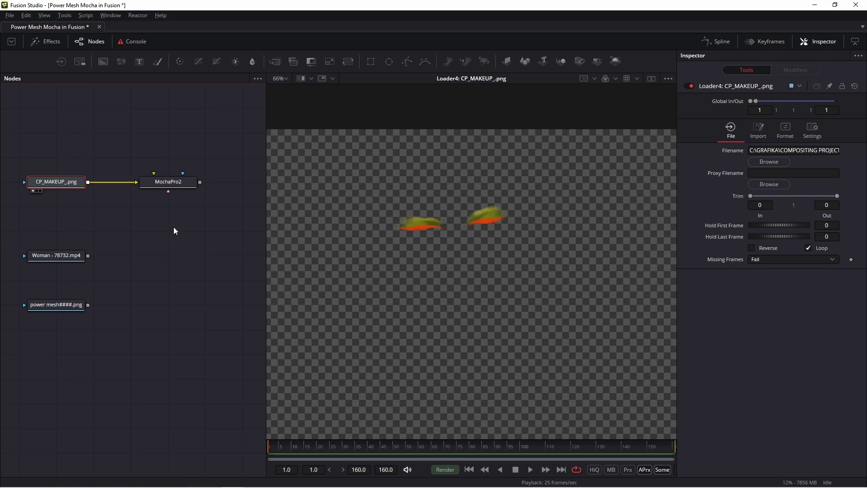
# Step: Set MochaPro2's Module Renders to render the Stabilize: Warp module
pyautogui.click(167, 183)
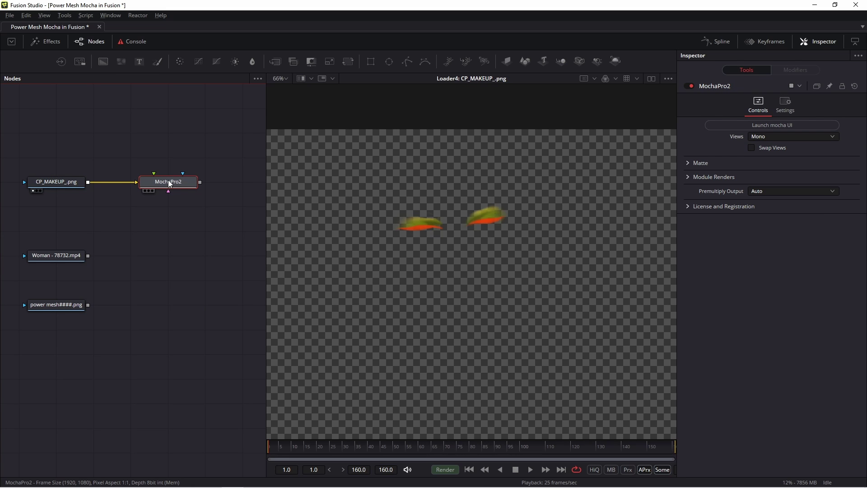
pyautogui.click(688, 178)
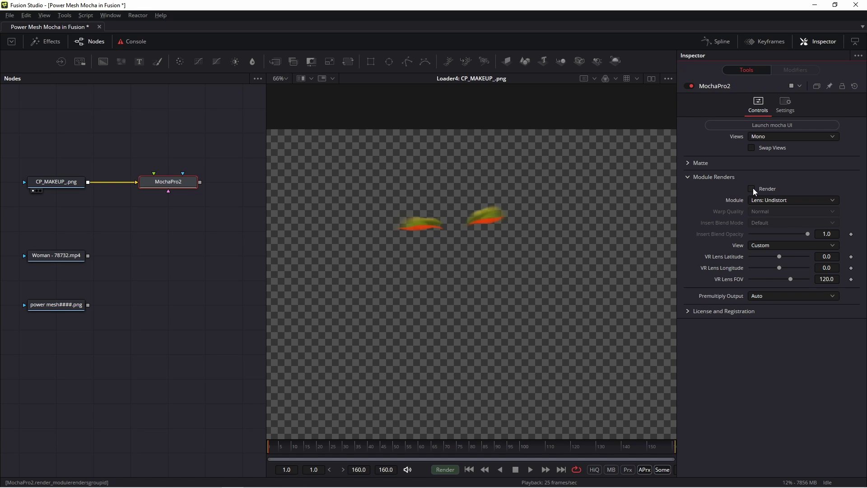
pyautogui.click(761, 201)
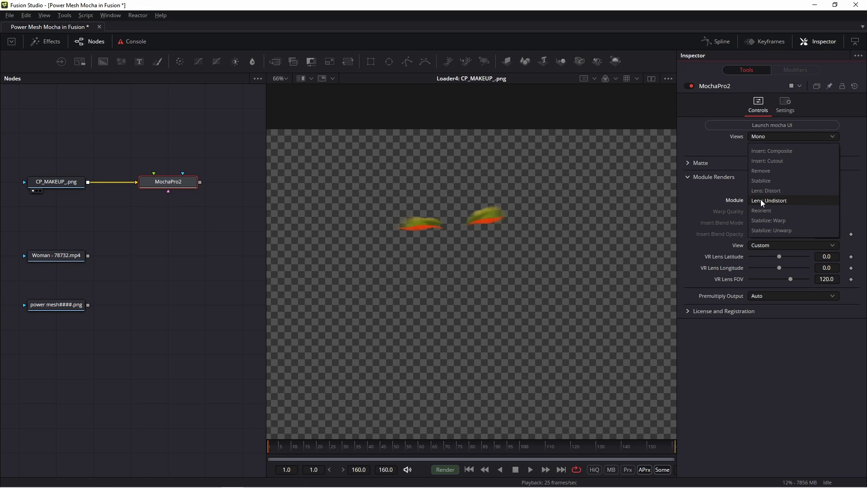
pyautogui.click(770, 221)
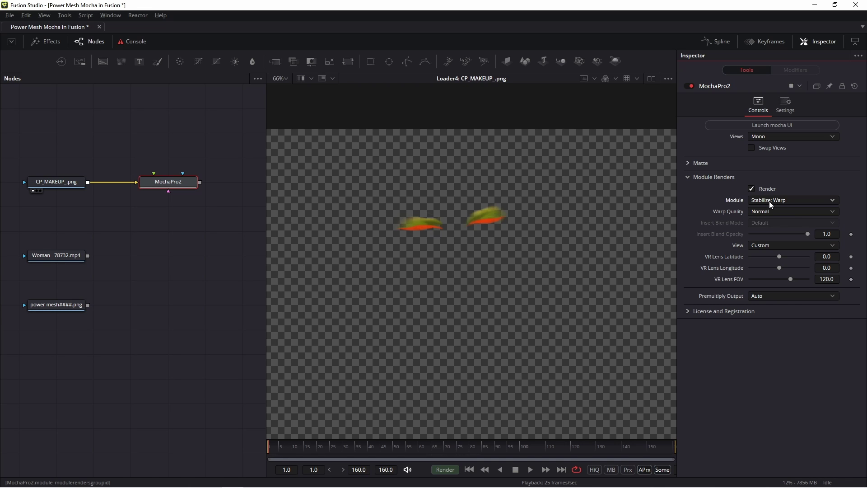
# Step: Play back MochaPro2's warped eyeshadow output in the viewer, then relaunch the Mocha UI
pyautogui.click(187, 183)
pyautogui.press('space')
pyautogui.press('1')
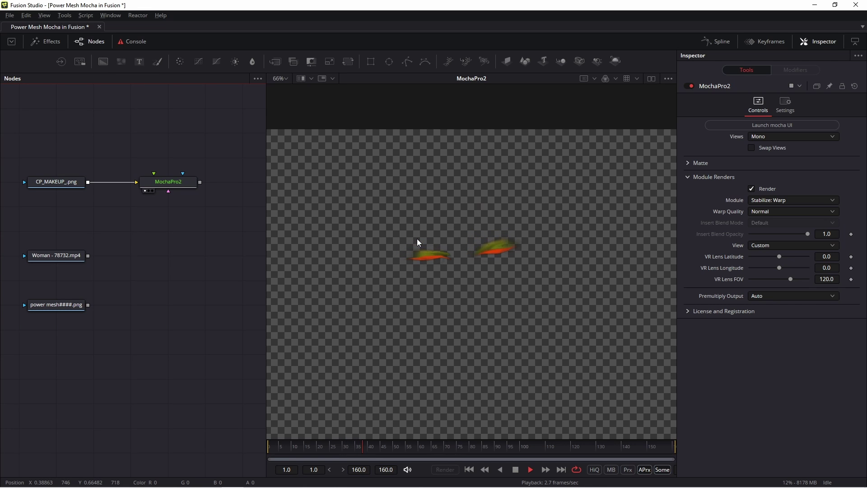
pyautogui.press('space')
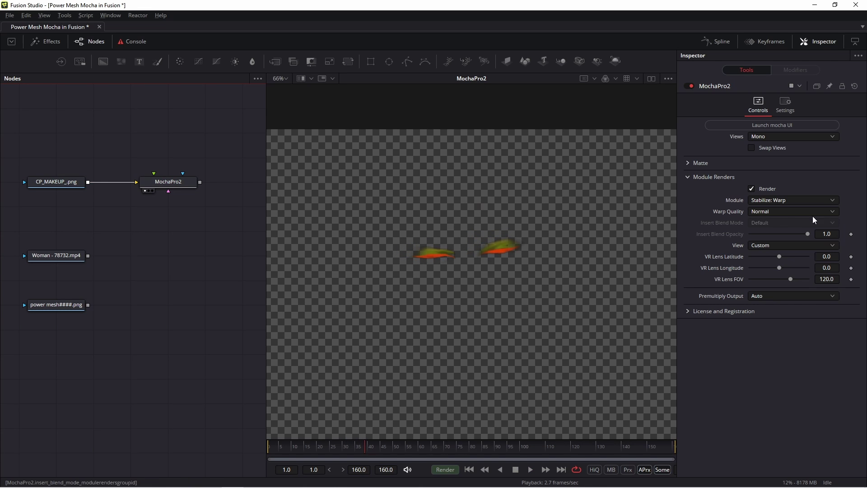
pyautogui.click(171, 183)
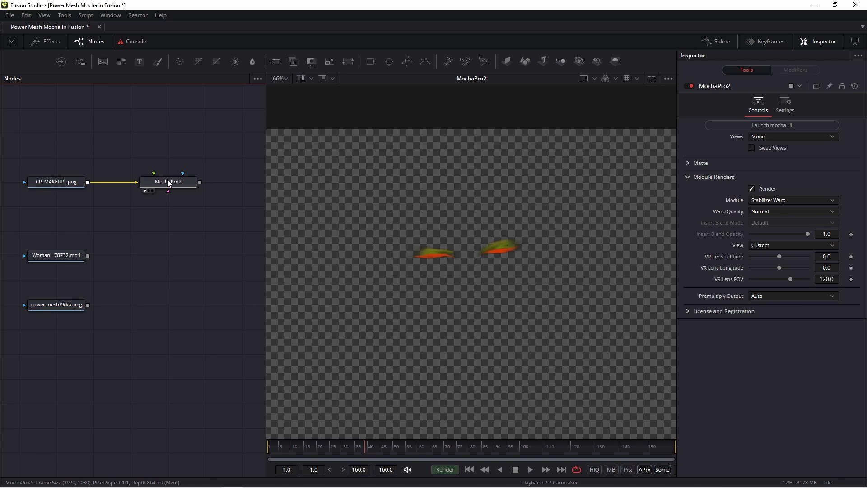
pyautogui.click(765, 127)
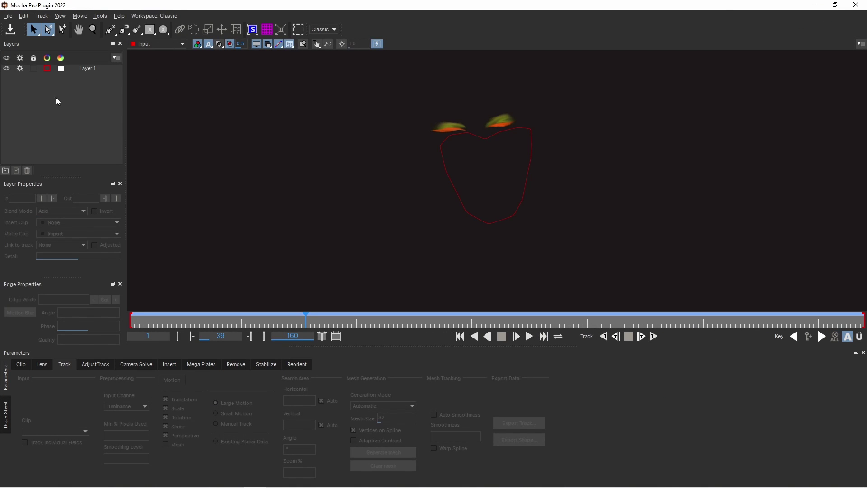
# Step: Check Layer 1's face mesh and Mesh Warp stabilize settings, then close Mocha back to Fusion
pyautogui.click(88, 68)
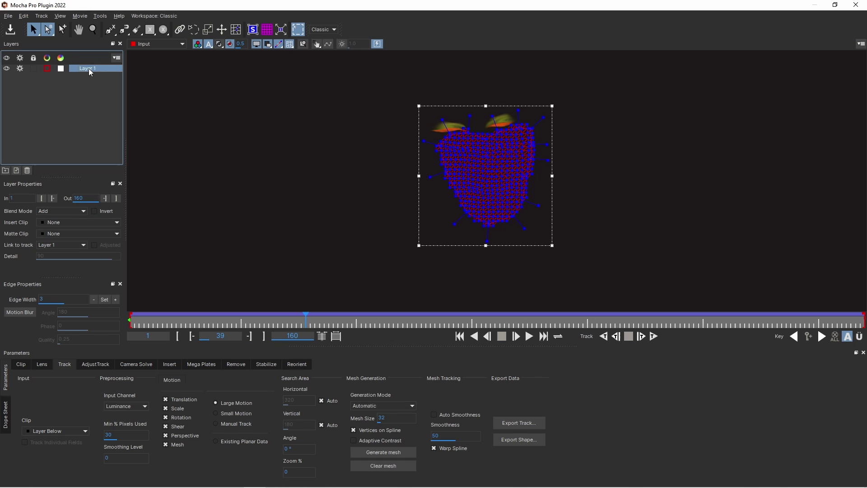
pyautogui.click(263, 366)
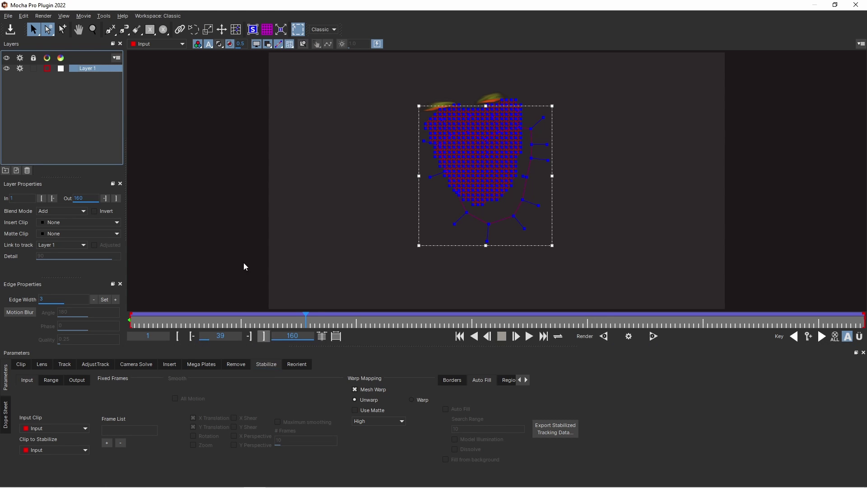
pyautogui.click(8, 16)
pyautogui.click(24, 182)
pyautogui.click(155, 182)
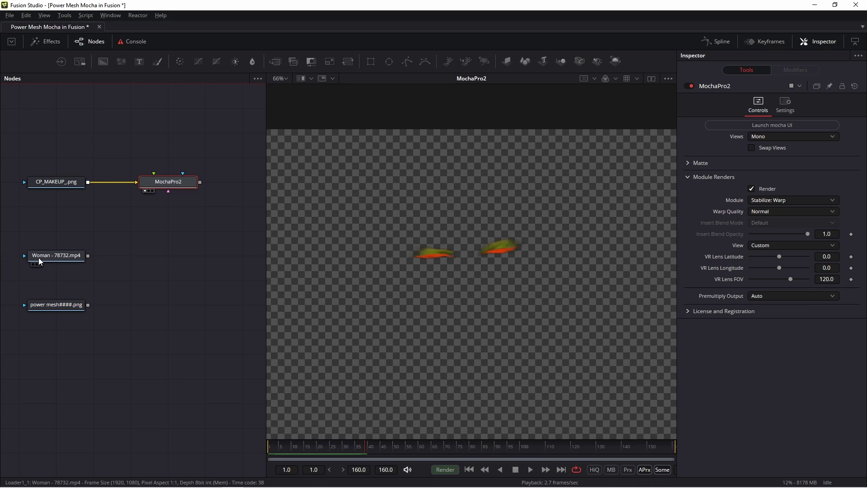
# Step: Merge MochaPro2's warped eyeshadow over the Woman video as Merge2, Blend 0.512, and play it
pyautogui.moveTo(39, 257); pyautogui.dragTo(549, 262)
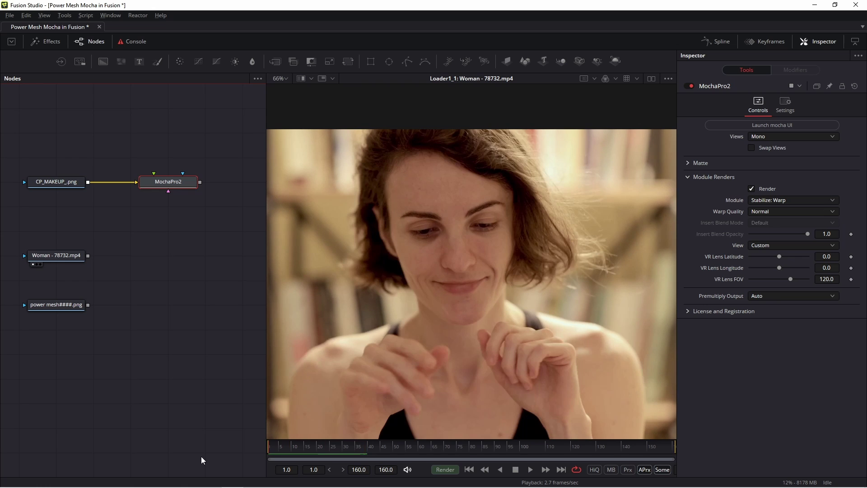
pyautogui.moveTo(200, 182); pyautogui.dragTo(87, 255)
pyautogui.moveTo(174, 257); pyautogui.dragTo(517, 215)
pyautogui.click(182, 256)
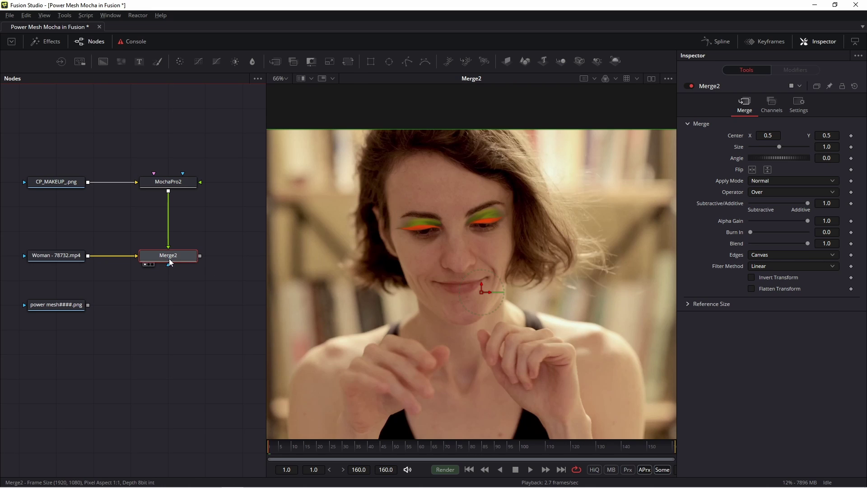
pyautogui.moveTo(807, 245); pyautogui.dragTo(780, 248)
pyautogui.press('space')
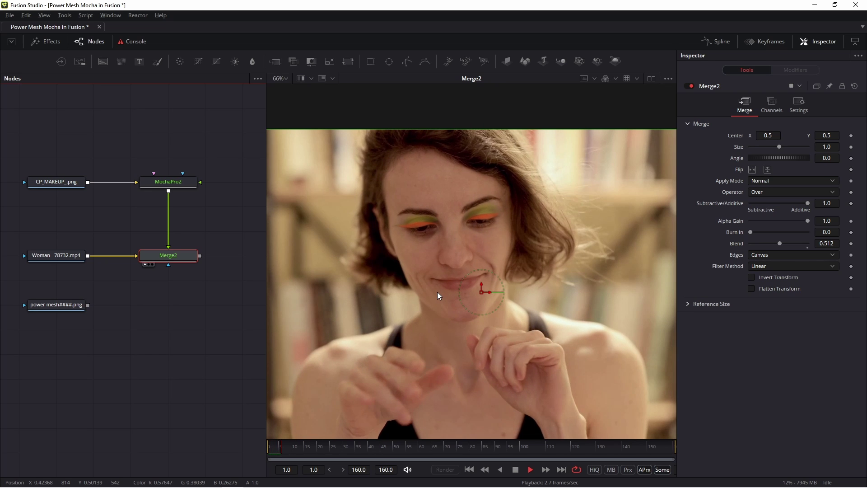